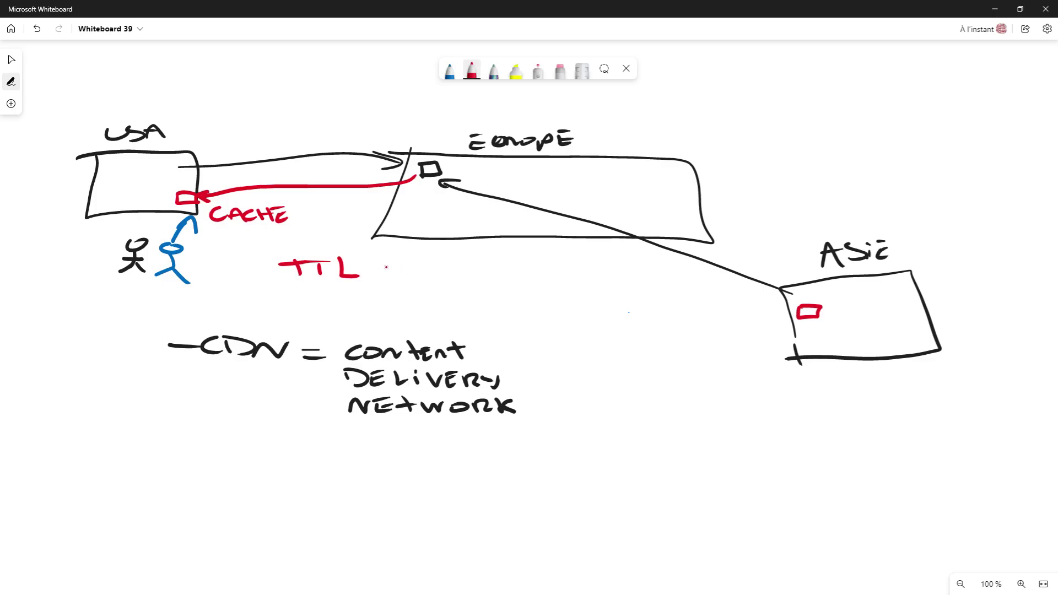
Write "= 24H" in red after TTL and draw a red double-headed arrow between CACHE and TTL.
drag(382, 266, 412, 264)
mouse_move(381, 279)
mouse_down()
mouse_move(440, 263)
mouse_move(452, 280)
mouse_move(474, 273)
mouse_up()
mouse_move(470, 263)
mouse_down()
mouse_move(472, 281)
mouse_move(493, 279)
mouse_up()
mouse_move(504, 264)
mouse_down()
mouse_move(505, 281)
mouse_move(513, 270)
mouse_up()
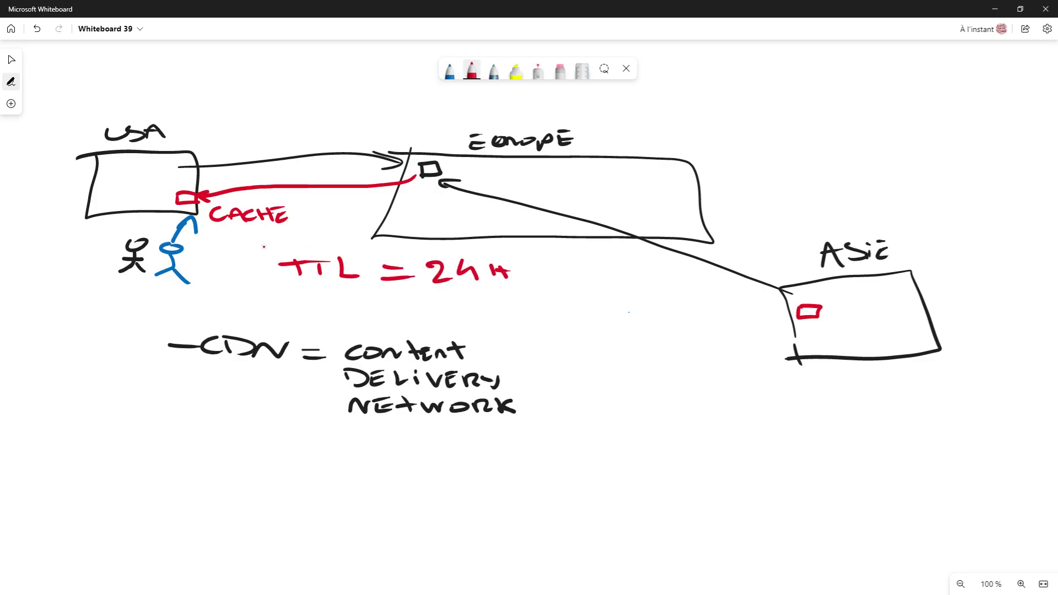
mouse_move(270, 253)
mouse_down()
mouse_move(230, 232)
mouse_move(280, 252)
mouse_move(266, 255)
mouse_up()
drag(309, 262, 333, 262)
Handwrite "– AWS = CLOUDFRONT" in black below the CDN = CONTENT DELIVERY NETWORK definition.
click(449, 70)
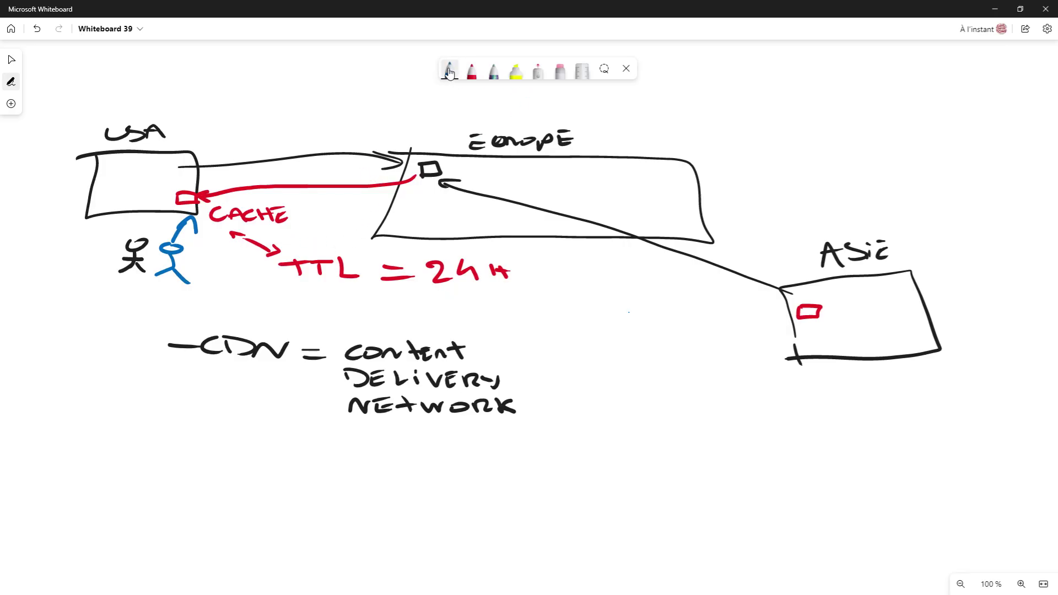
click(449, 70)
click(411, 139)
drag(154, 486, 185, 487)
mouse_move(212, 495)
mouse_down()
mouse_move(219, 484)
mouse_move(234, 496)
mouse_move(228, 488)
mouse_up()
mouse_move(242, 479)
mouse_down()
mouse_move(259, 495)
mouse_move(282, 479)
mouse_move(284, 499)
mouse_move(353, 489)
mouse_up()
mouse_move(335, 501)
mouse_down()
mouse_move(455, 503)
mouse_move(464, 489)
mouse_move(496, 488)
mouse_move(498, 502)
mouse_move(543, 502)
mouse_move(559, 481)
mouse_up()
drag(540, 490, 561, 488)
mouse_move(567, 489)
mouse_down()
mouse_move(569, 500)
mouse_move(596, 500)
mouse_up()
mouse_move(596, 488)
mouse_down()
mouse_move(665, 502)
mouse_move(673, 483)
mouse_up()
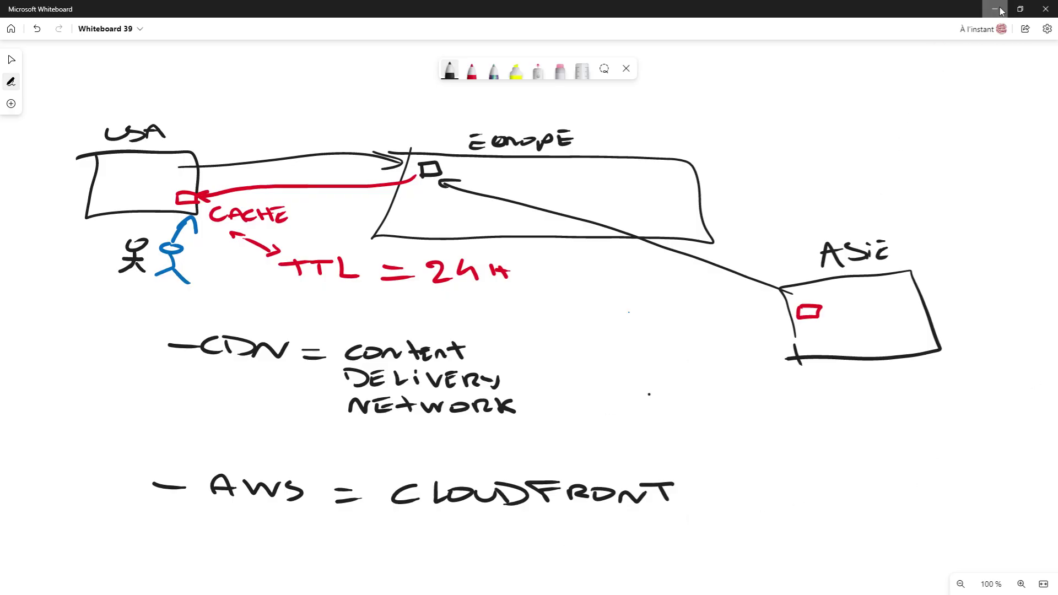
Switch to the AWS console in the browser, search the services for "cloudf" and open CloudFront.
key(alt+Tab)
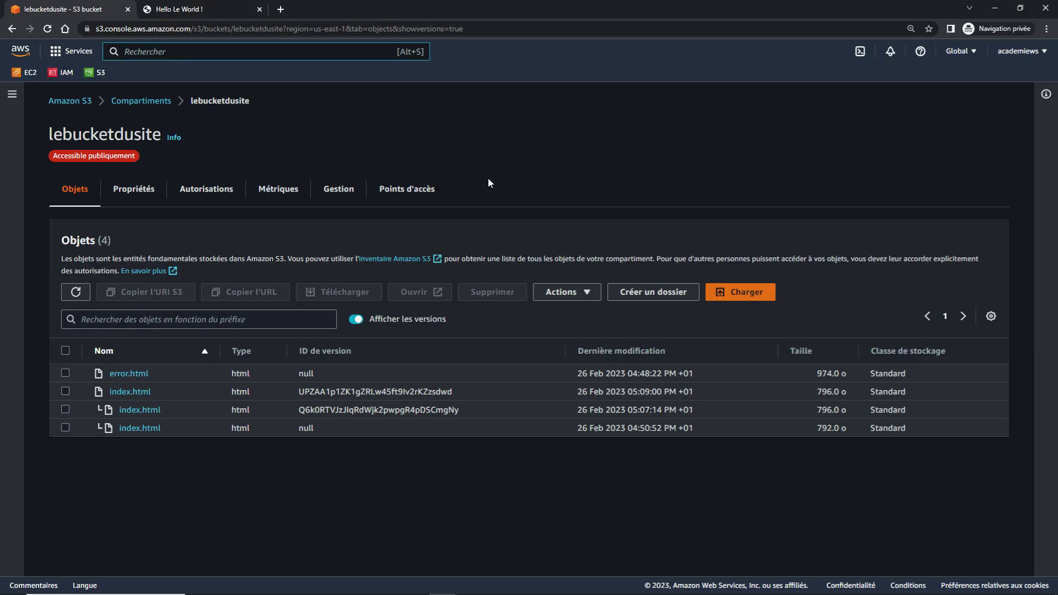
text(cloud WAN)
text(f)
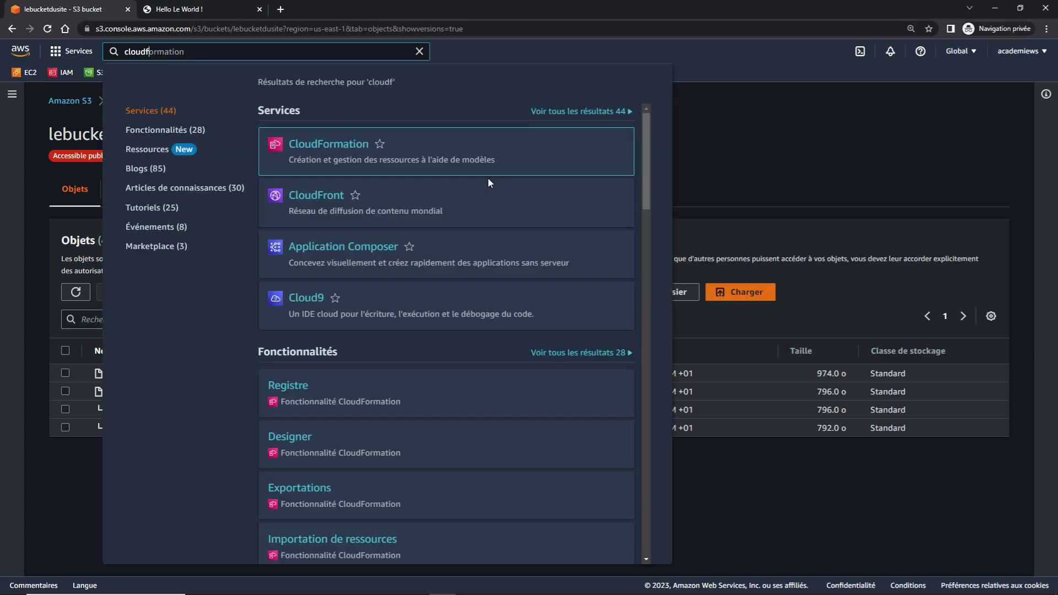
click(315, 197)
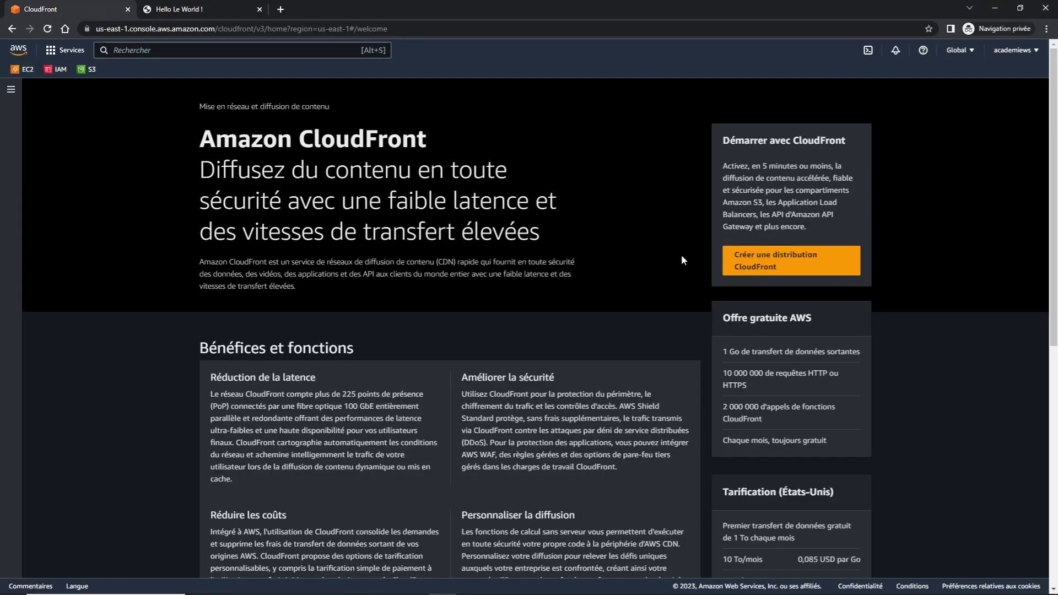
Start a new CloudFront distribution with the lebucketdusite S3 bucket as its origin domain.
click(771, 261)
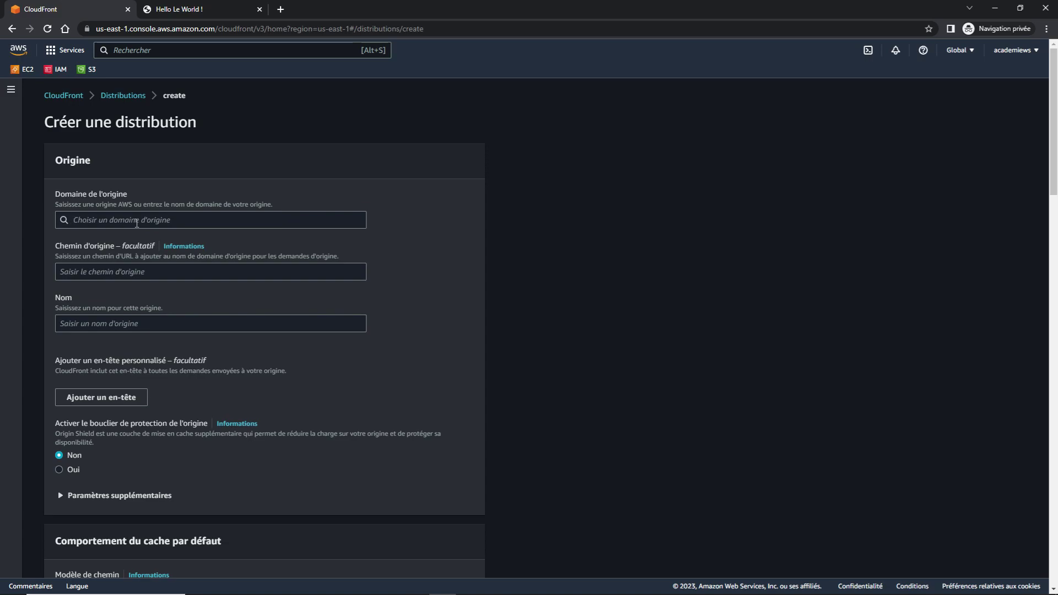
click(136, 222)
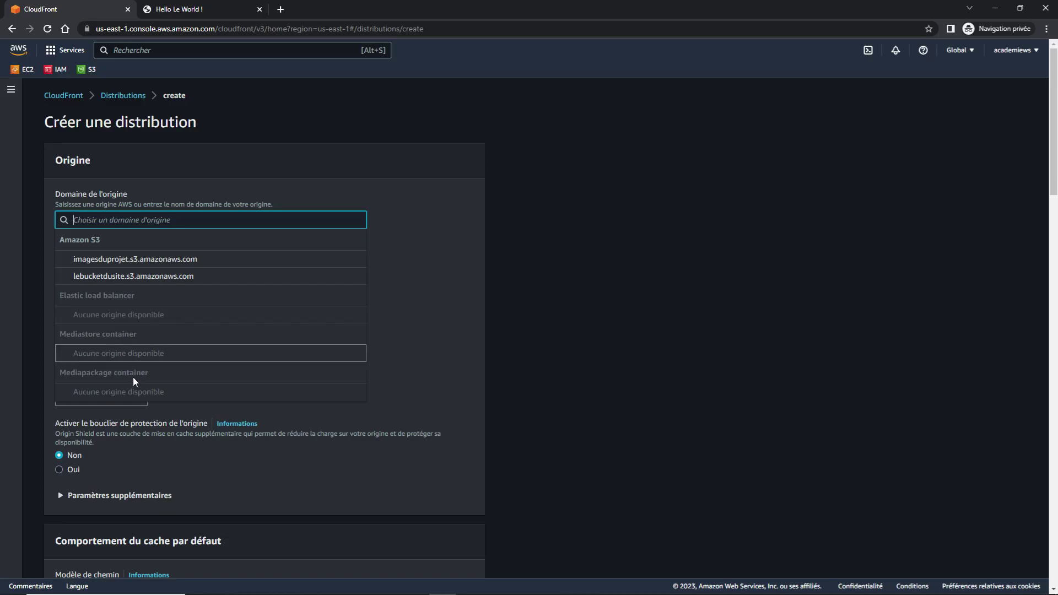
click(141, 277)
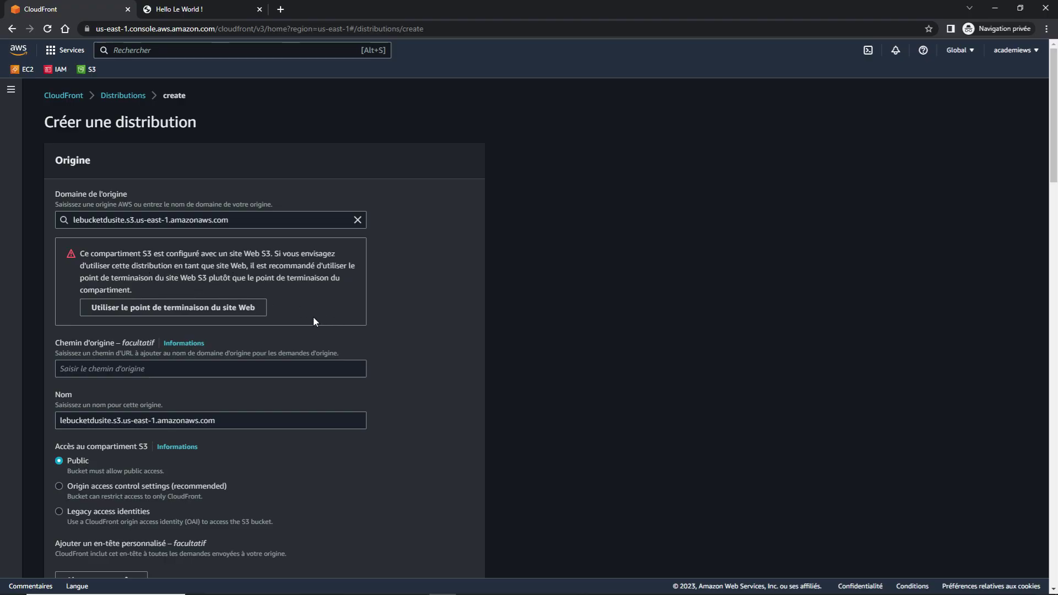
Review the distribution's origin access, cache behavior, HTTP methods, cache policy, function association and pricing settings.
scroll(309, 318, down, 3)
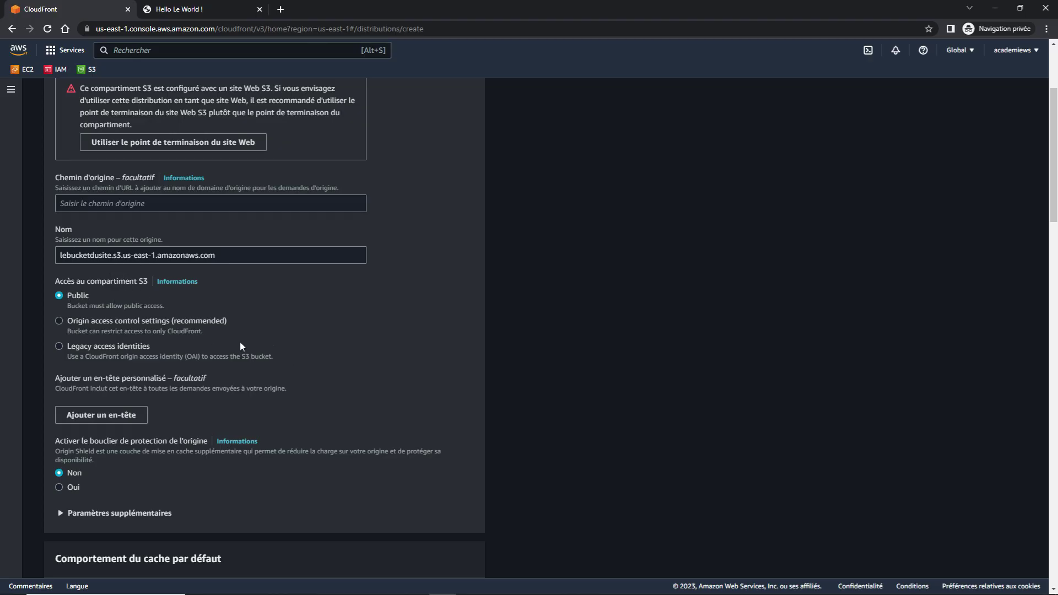
scroll(254, 369, down, 3)
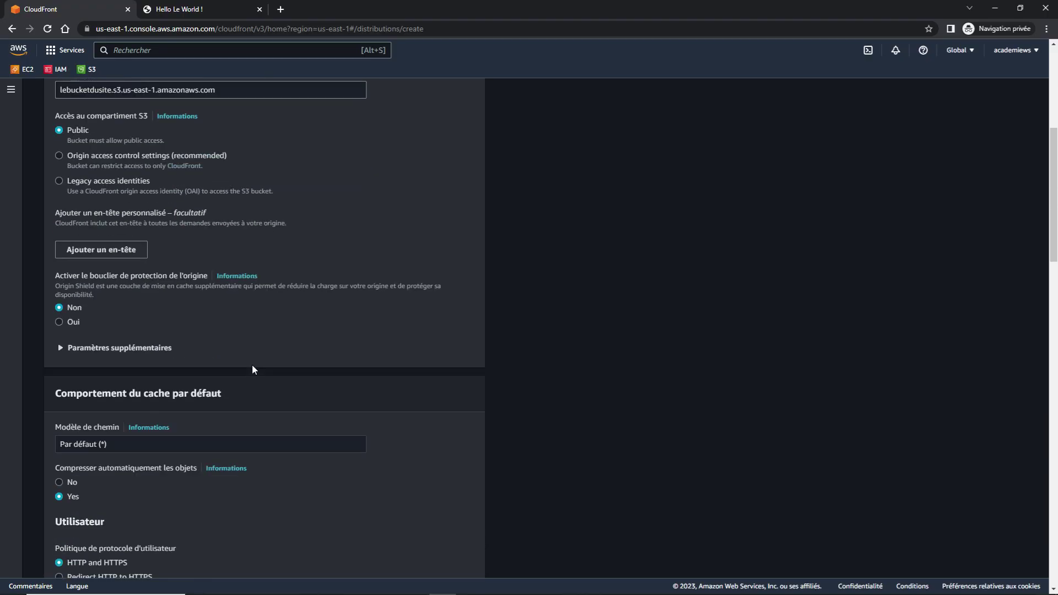
scroll(253, 369, down, 3)
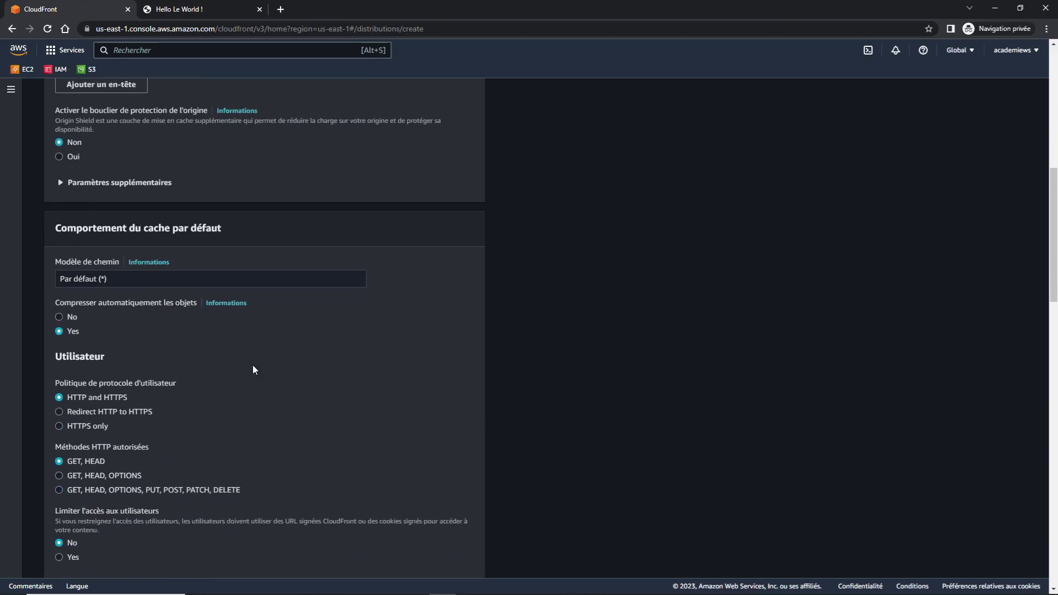
scroll(252, 364, down, 2)
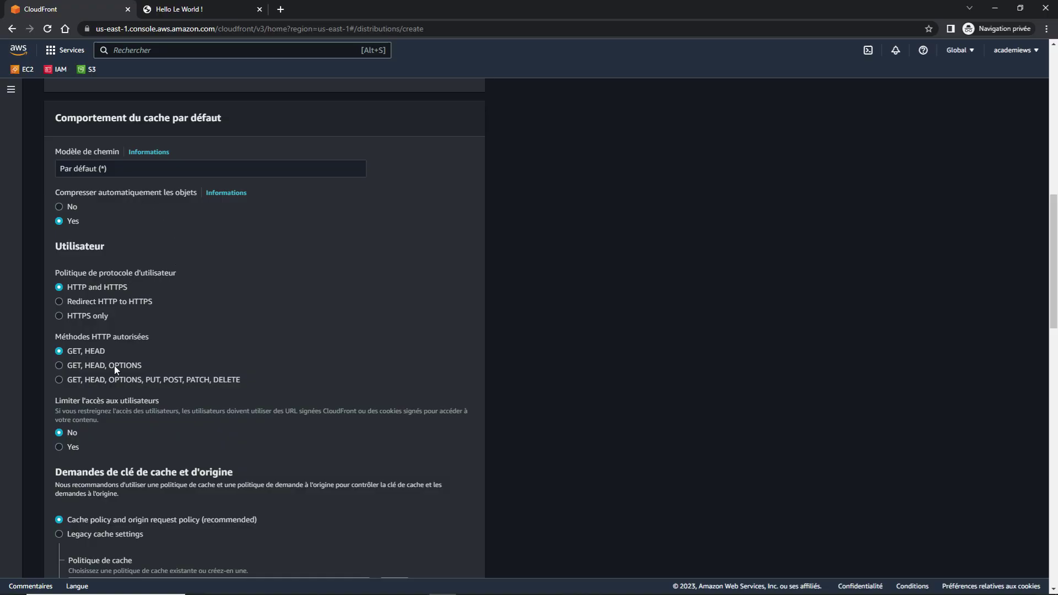
scroll(240, 380, down, 5)
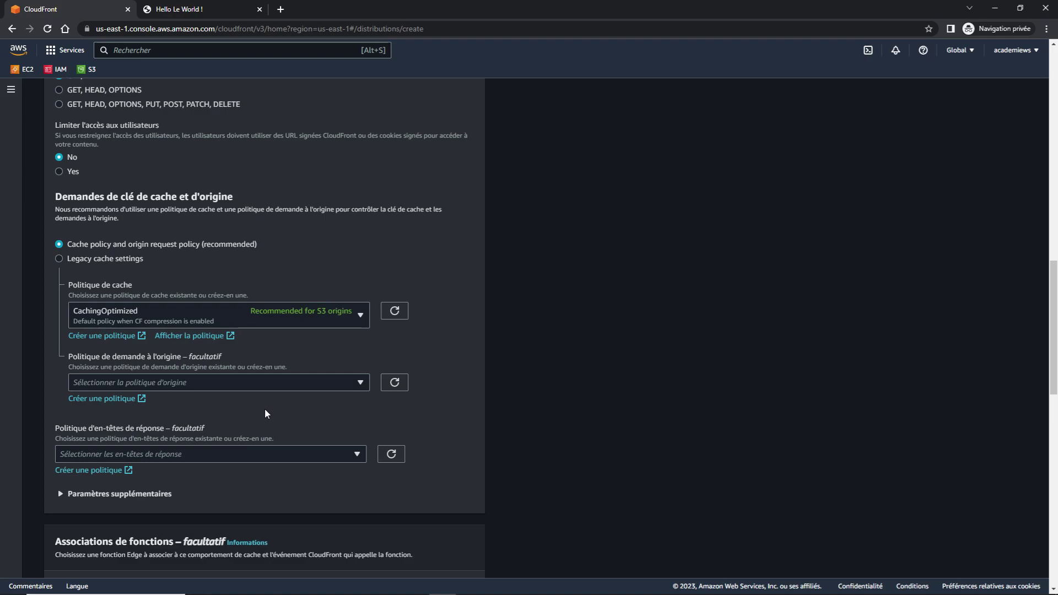
scroll(265, 413, down, 5)
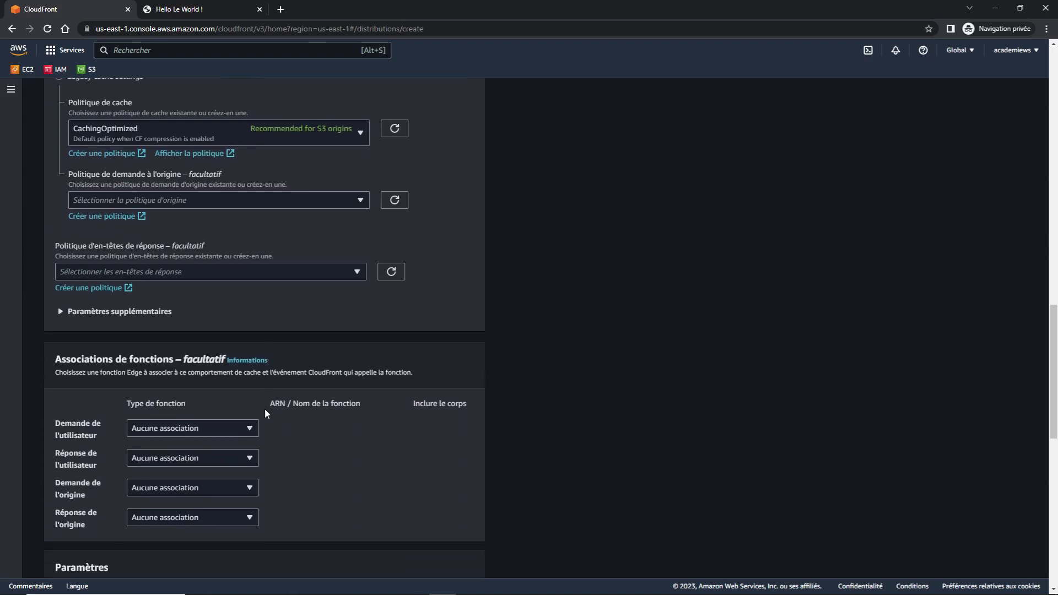
scroll(354, 478, down, 3)
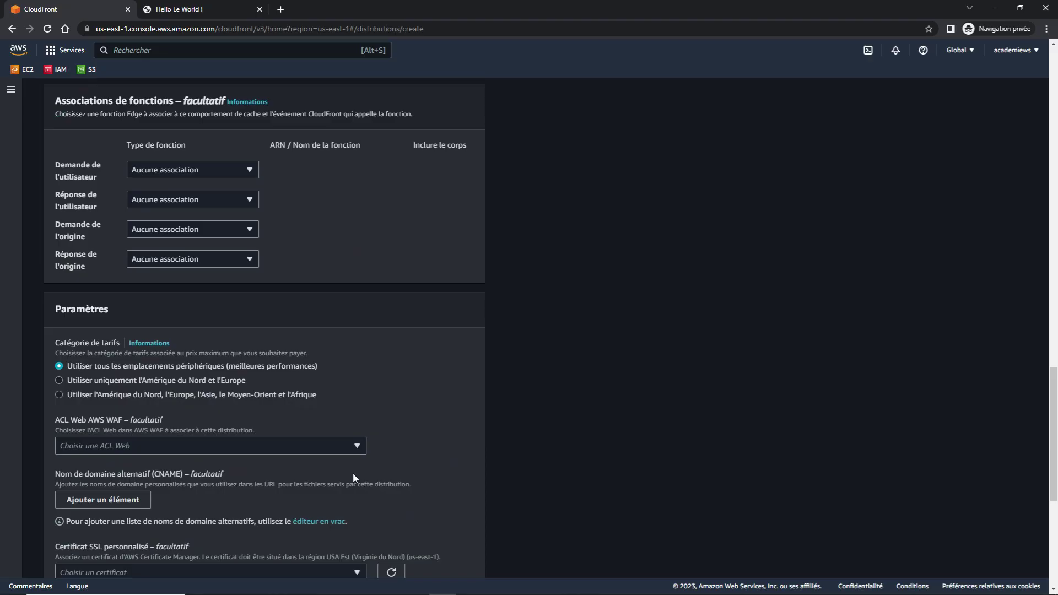
scroll(353, 474, up, 15)
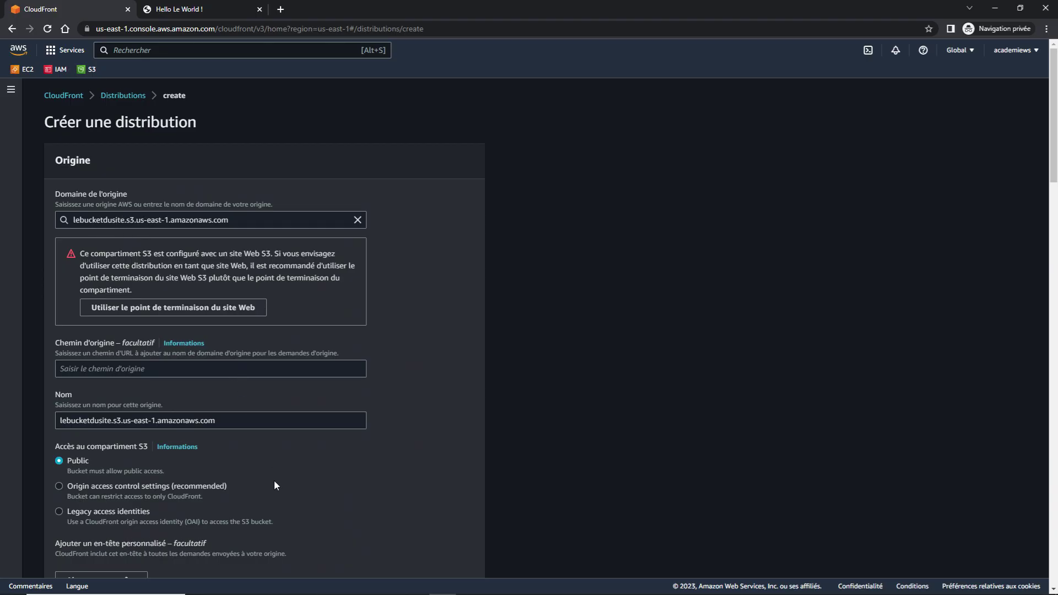
Create the distribution with the remaining settings at their defaults and dismiss the notification banners.
scroll(274, 482, down, 3)
scroll(276, 485, down, 12)
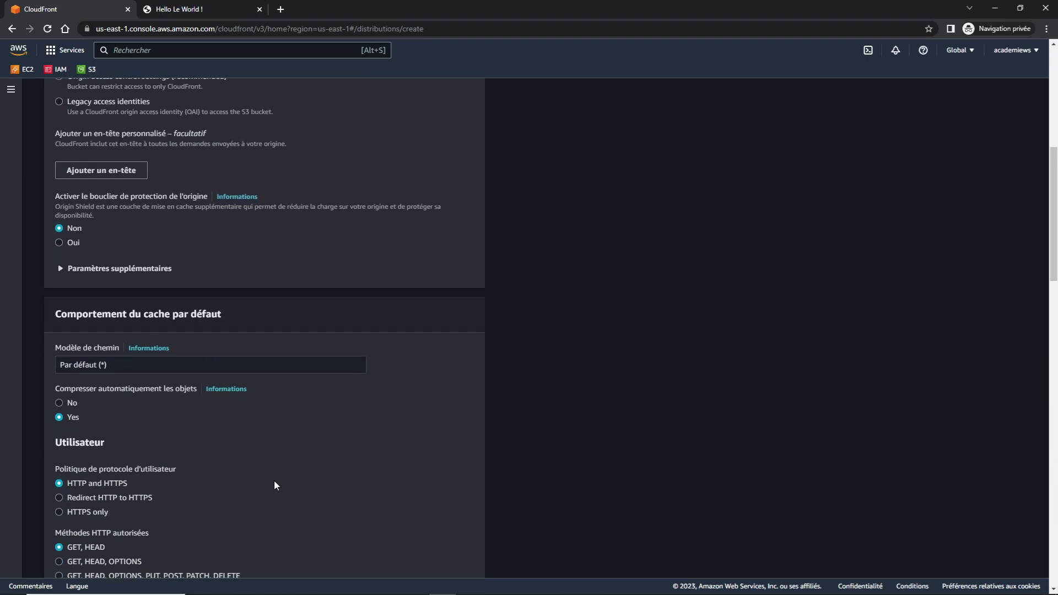
scroll(276, 484, down, 10)
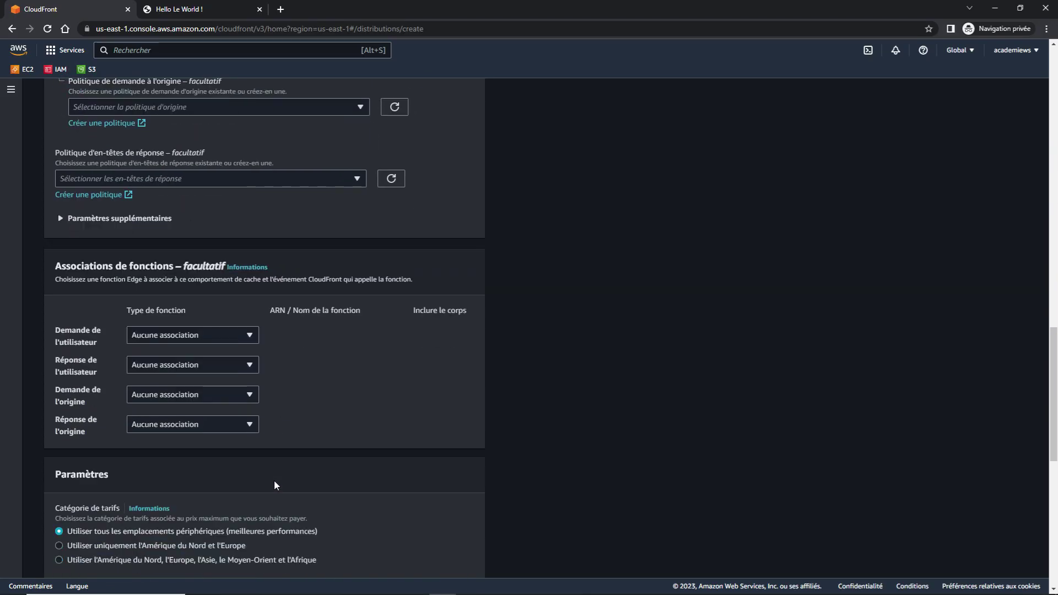
scroll(276, 485, down, 4)
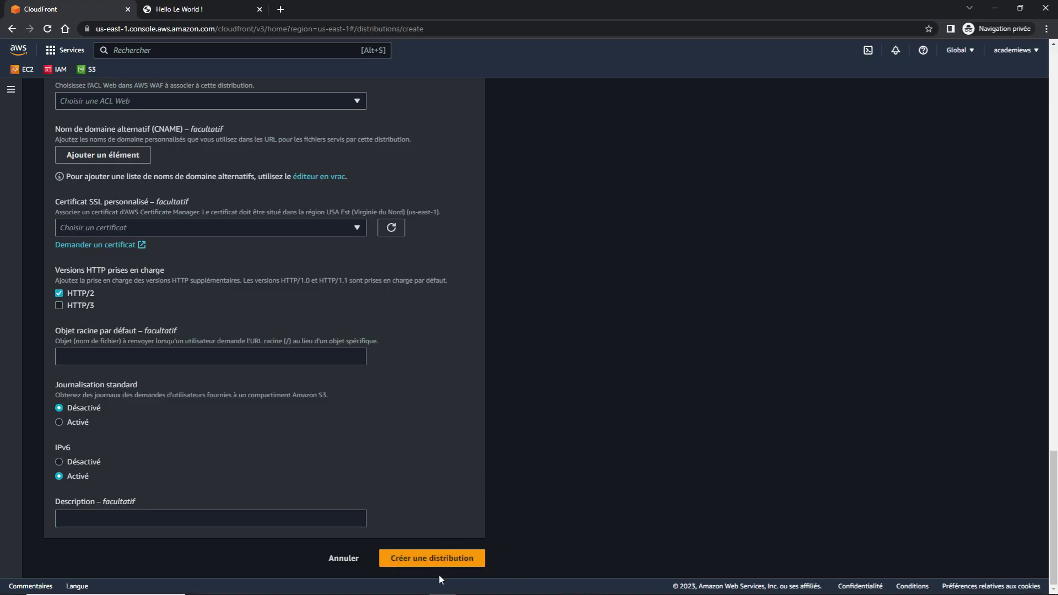
click(425, 558)
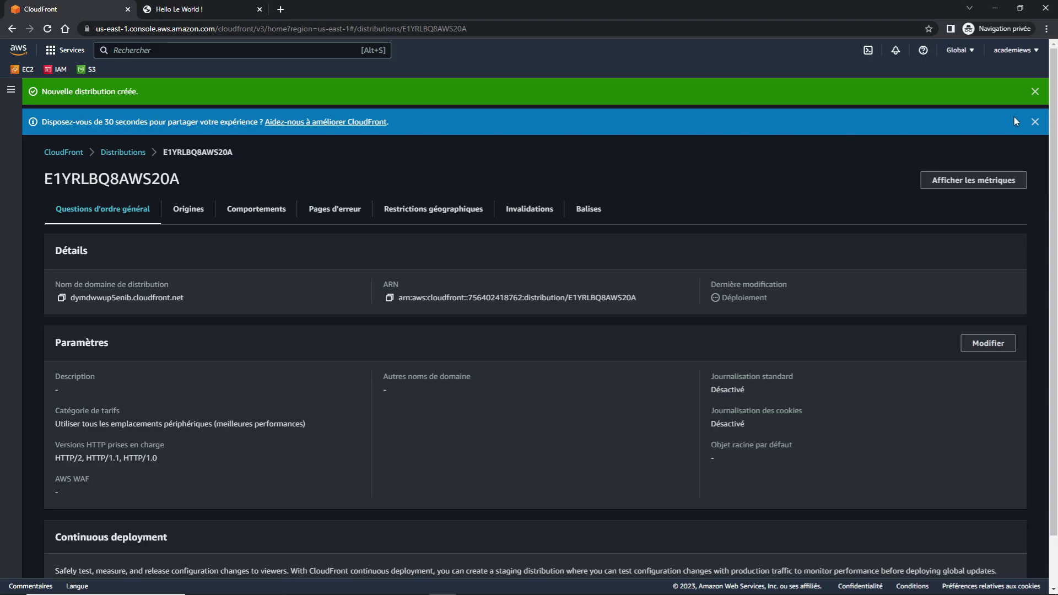
click(1034, 121)
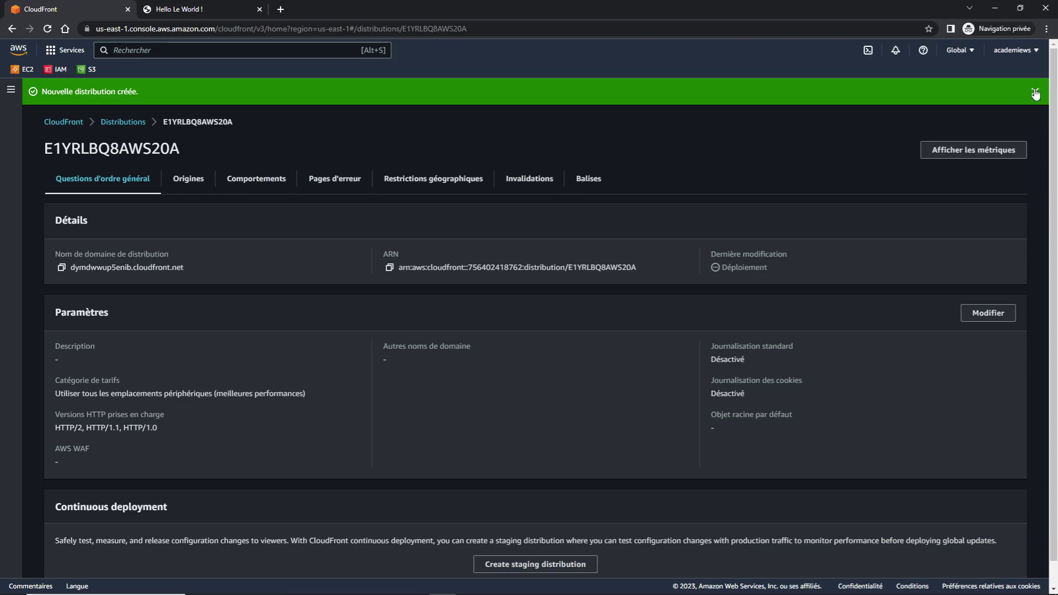
click(1034, 92)
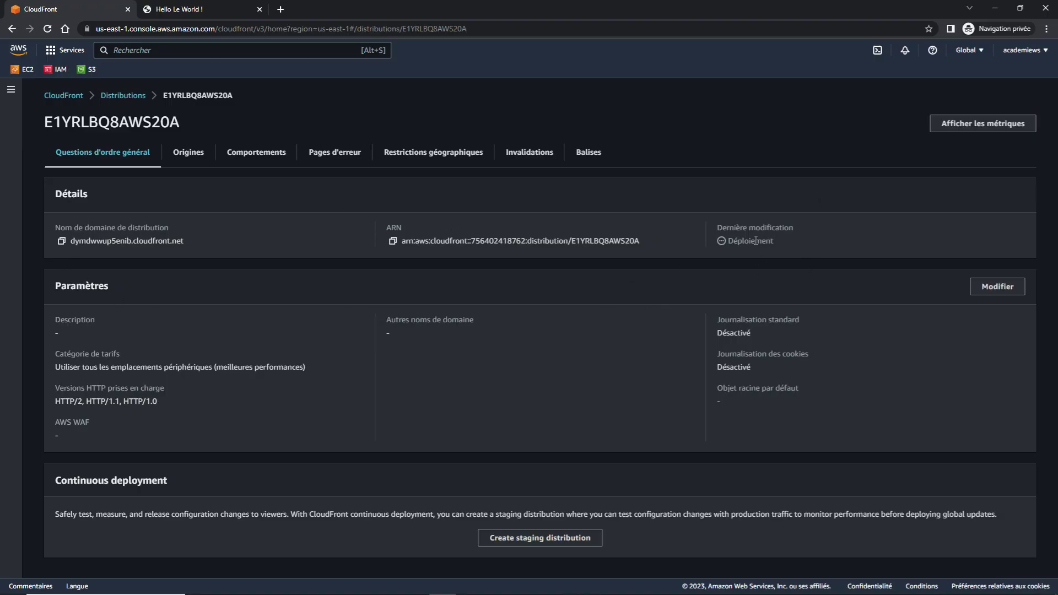
Check the new distribution's deployment status in its details and in the distributions list, and reopen its details page.
drag(789, 242, 723, 244)
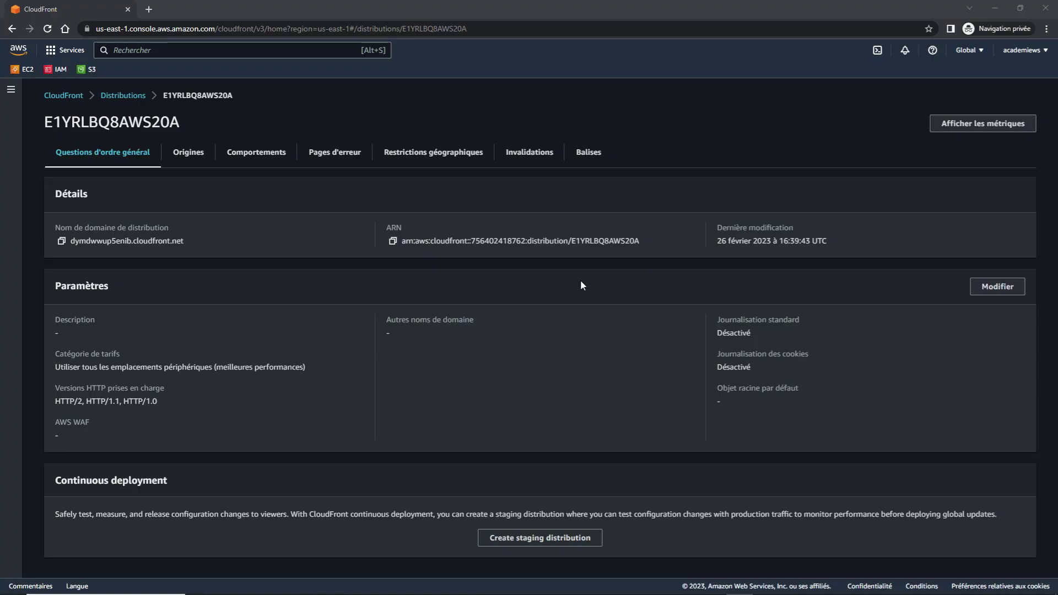
click(121, 98)
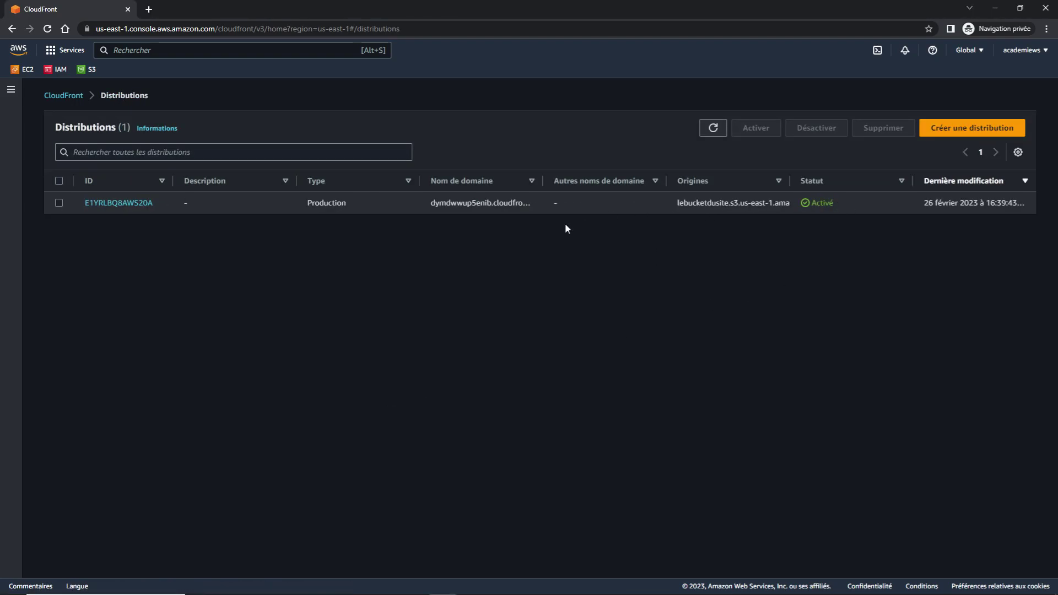
click(119, 203)
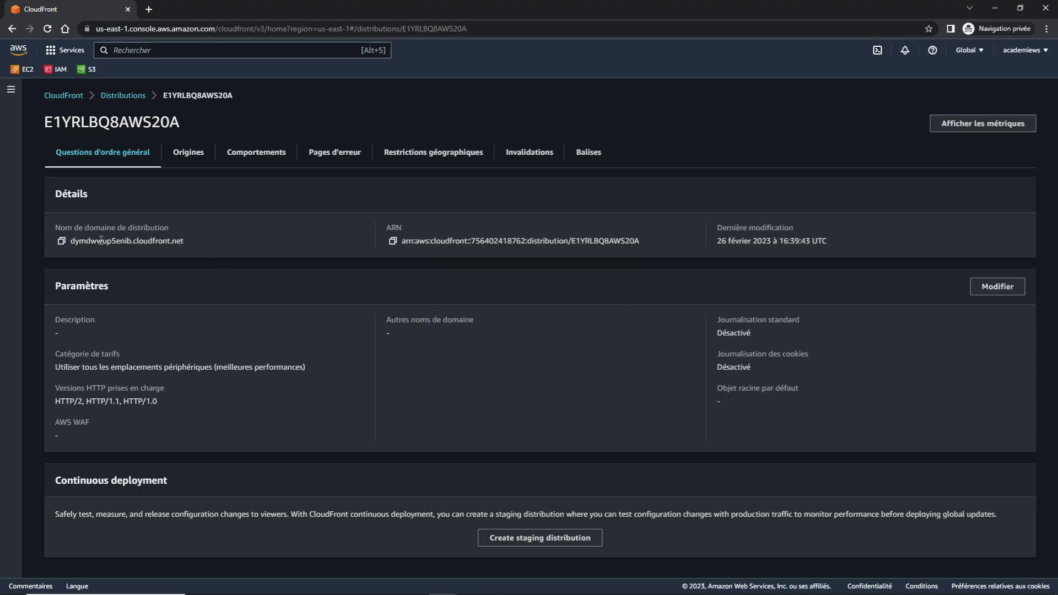
Copy the distribution's domain name and load it in a new browser tab.
click(62, 242)
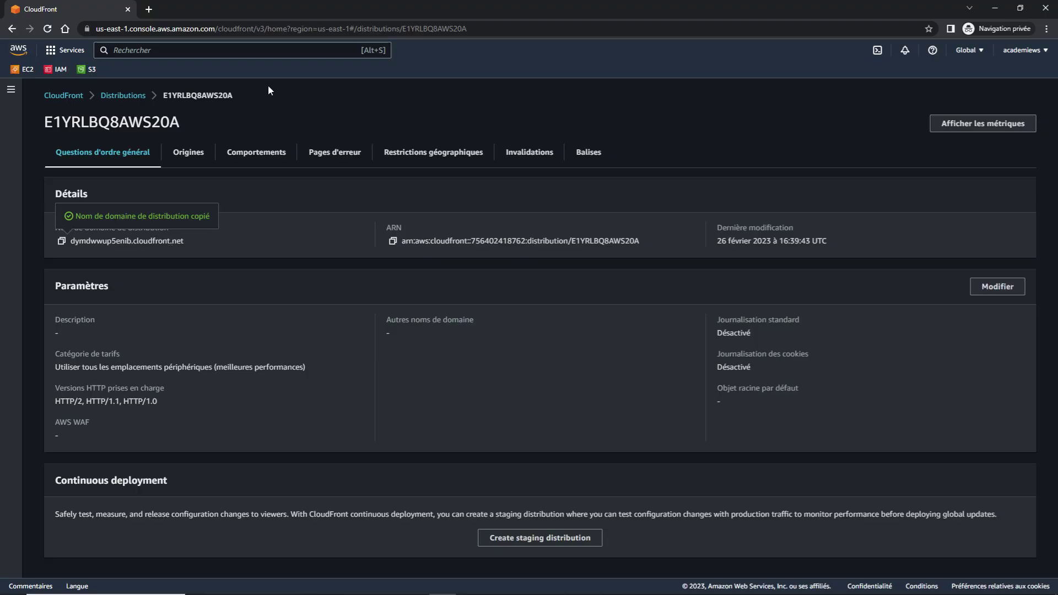
click(149, 10)
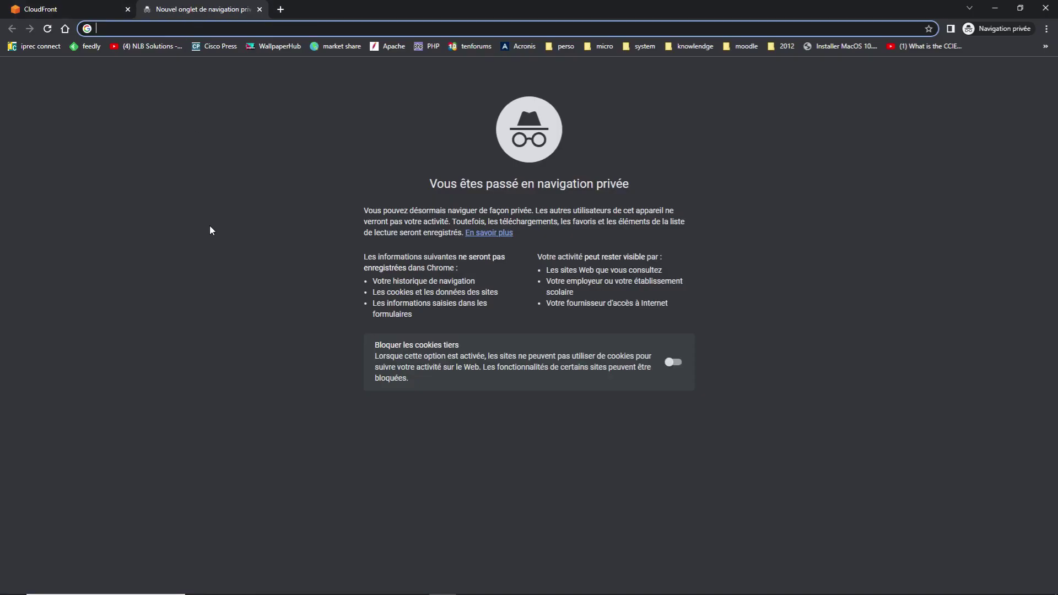
key(ctrl+v)
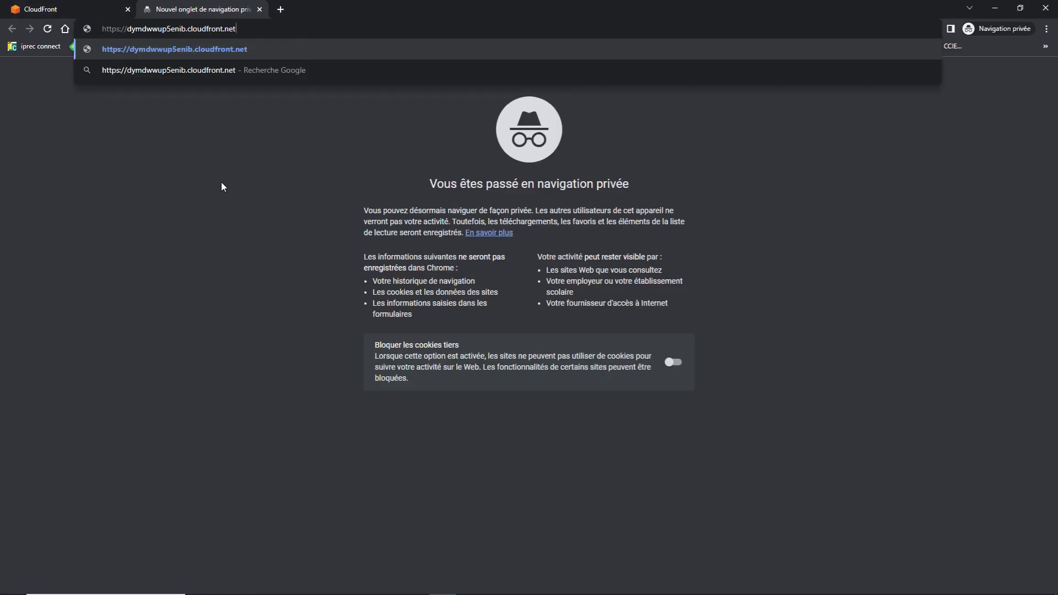
key(Return)
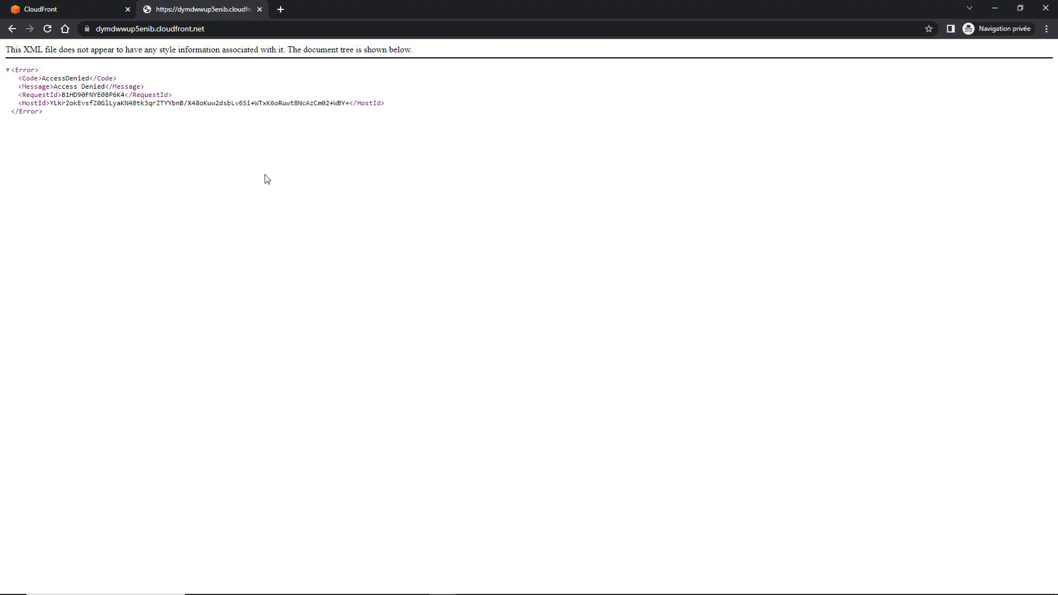
Add /index.html to the distribution's address and load that page.
click(225, 28)
click(225, 29)
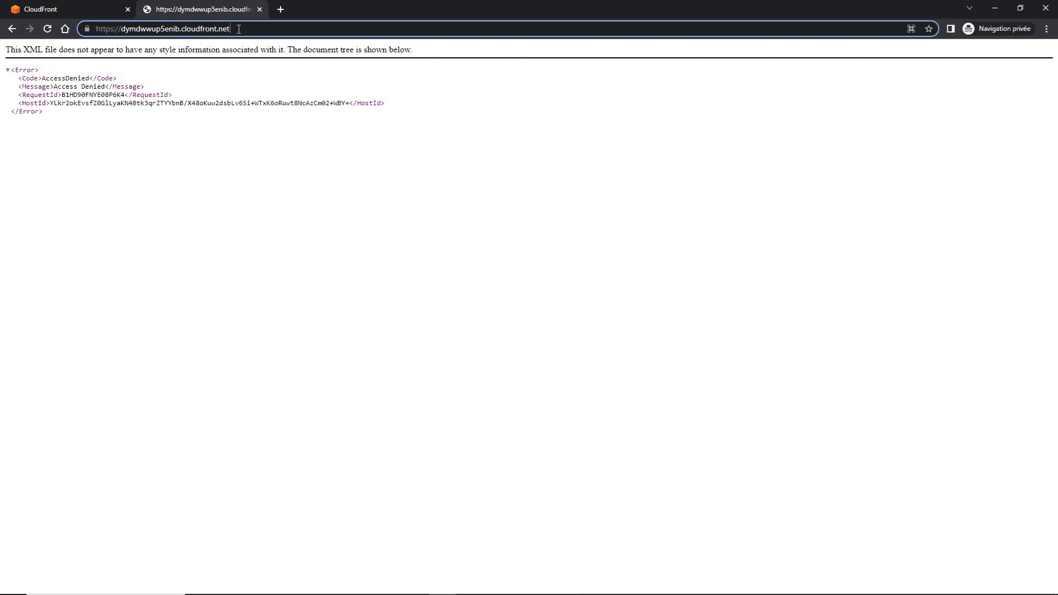
text(/)
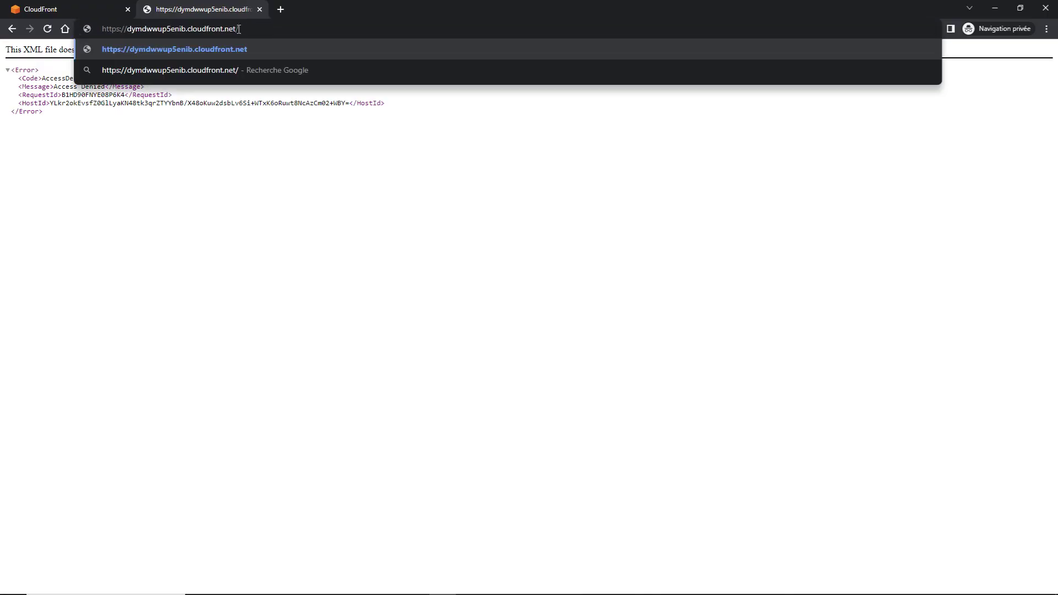
text(index)
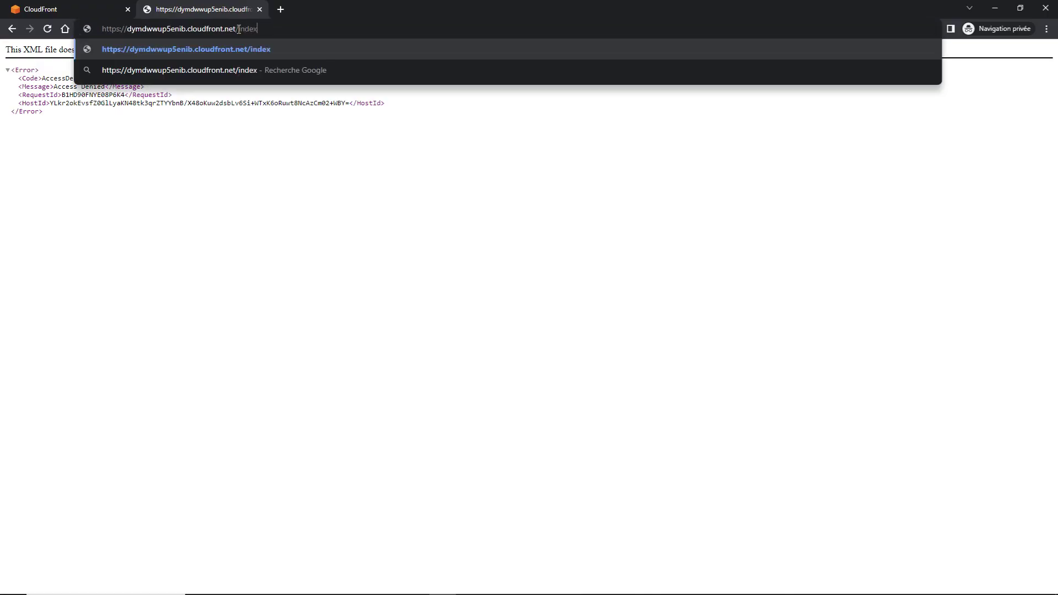
text(.html)
key(Return)
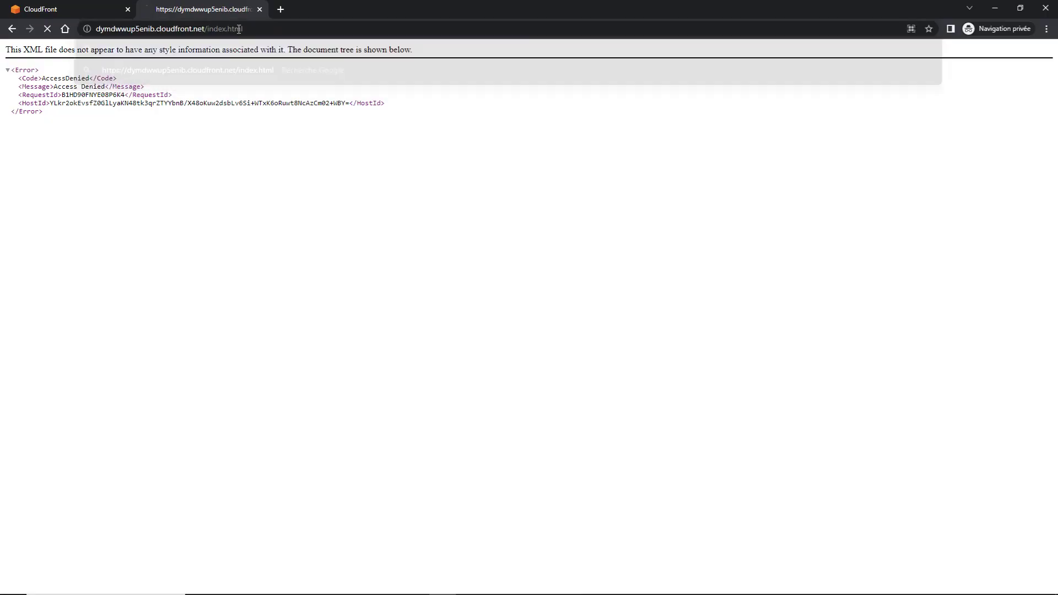